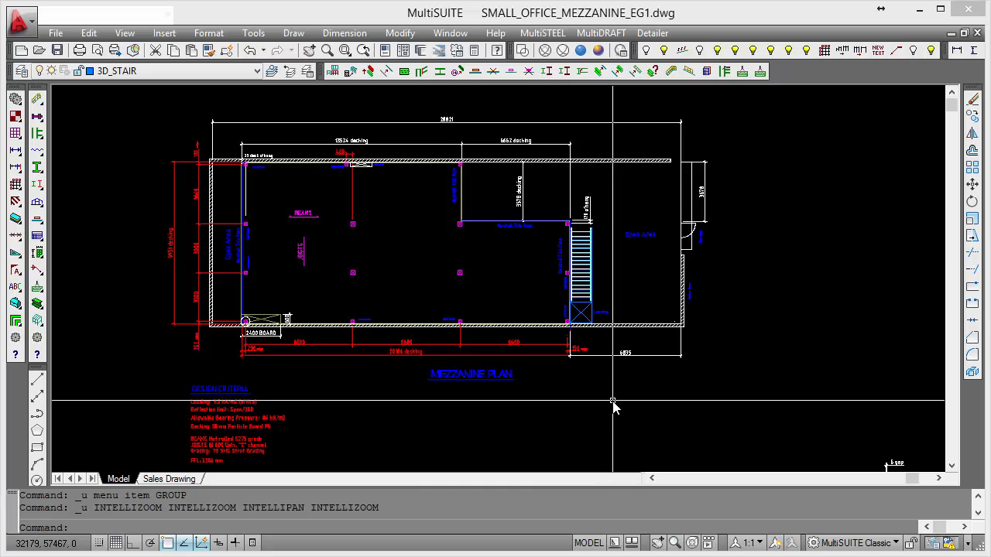
Switch to MezzQUOTE, title the project "Sample Florr" and set the decking width to 20186 mm from the mezzanine plan.
key("alt+Tab")
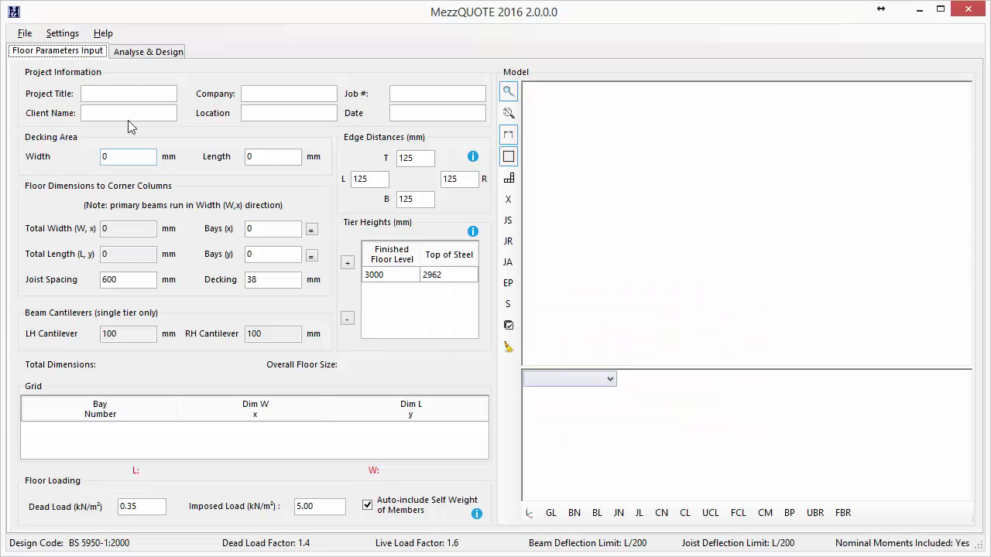
left_click(135, 93)
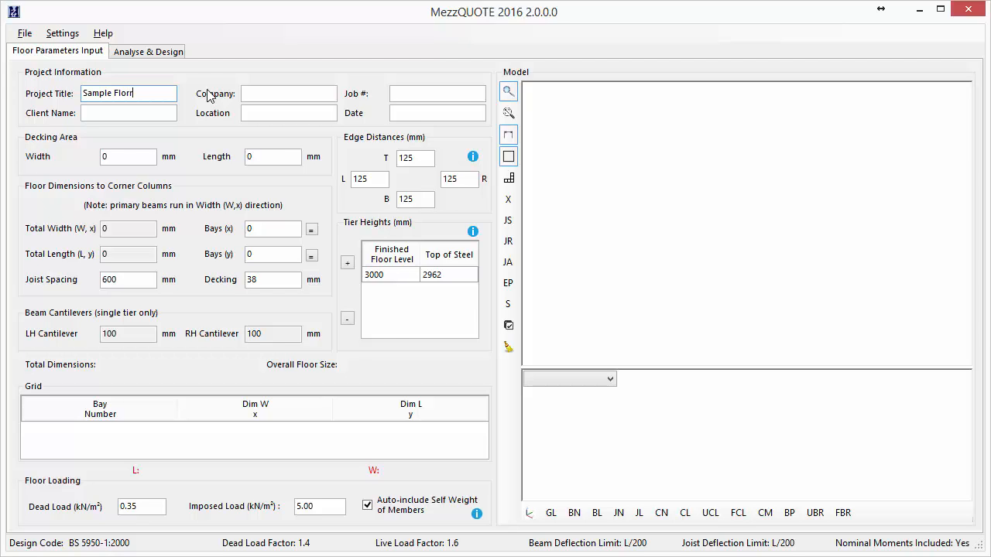
left_click(132, 157)
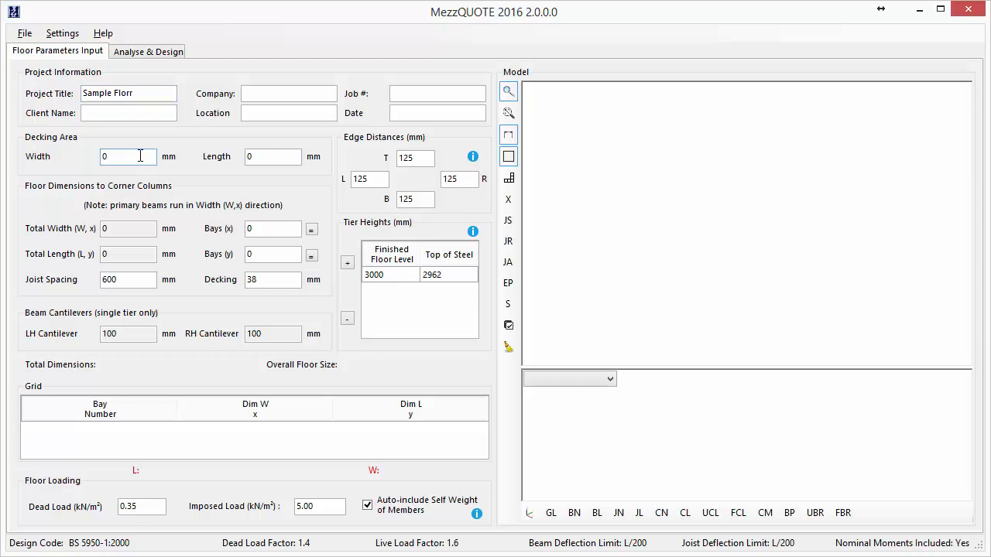
key("alt+Tab")
scroll(396, 394, "up", 3)
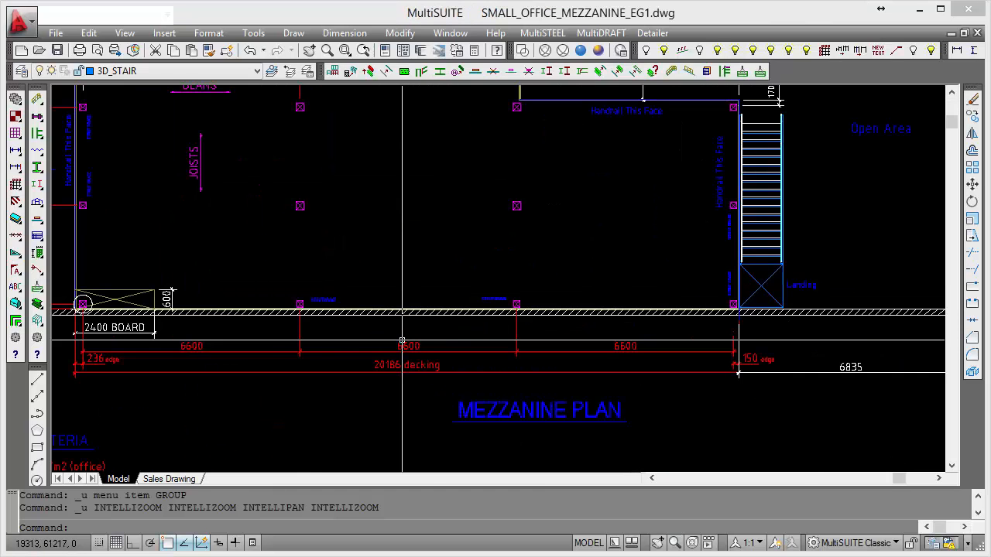
key("alt+Tab")
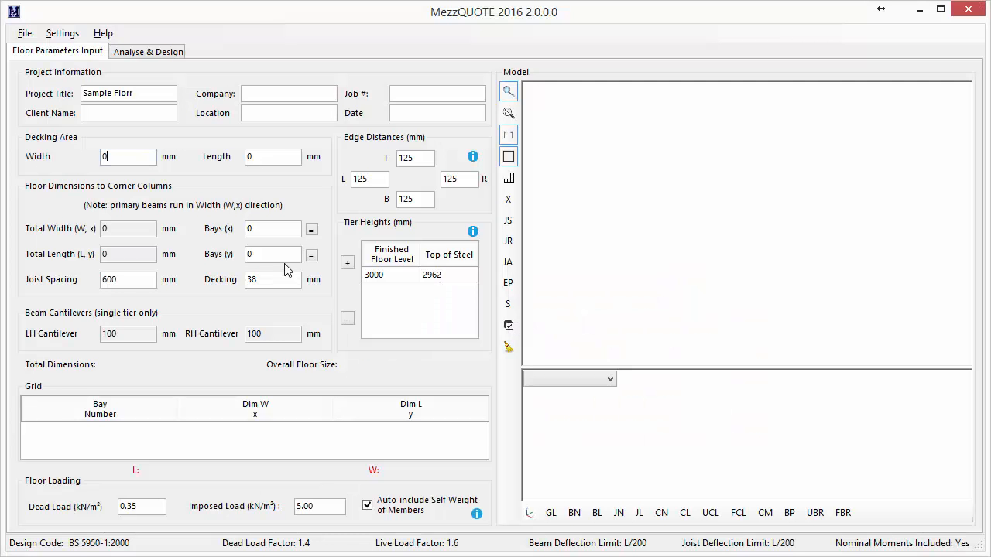
left_click_drag(123, 158, 74, 158)
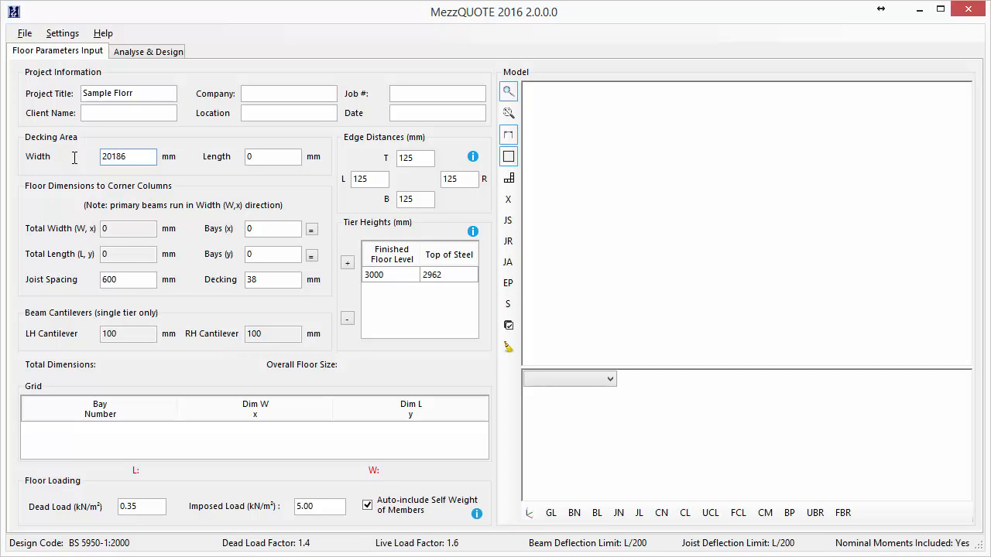
Set the decking length to 9951 mm, taken from the overall decking dimension on the mezzanine plan.
double_click(287, 156)
key("alt+Tab")
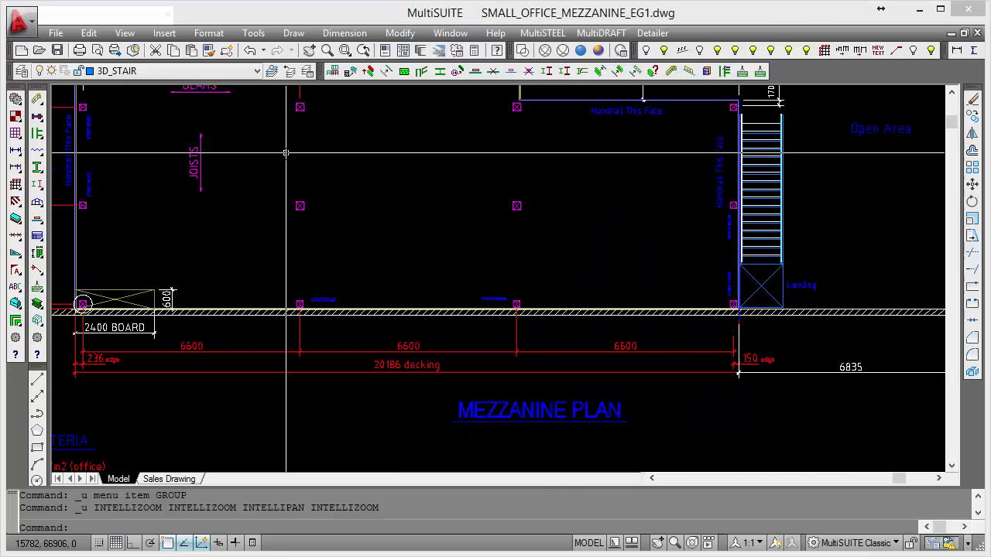
middle_click_drag(287, 152, 616, 226)
key("alt+Tab")
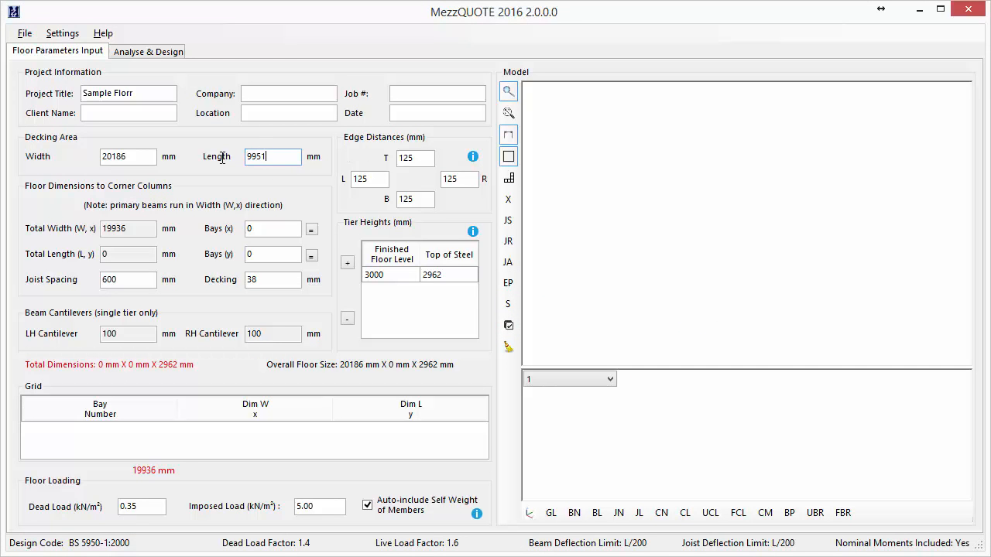
Set the left edge distance to 236 mm and the right edge distance to 150 mm, as dimensioned on the plan.
left_click(374, 179)
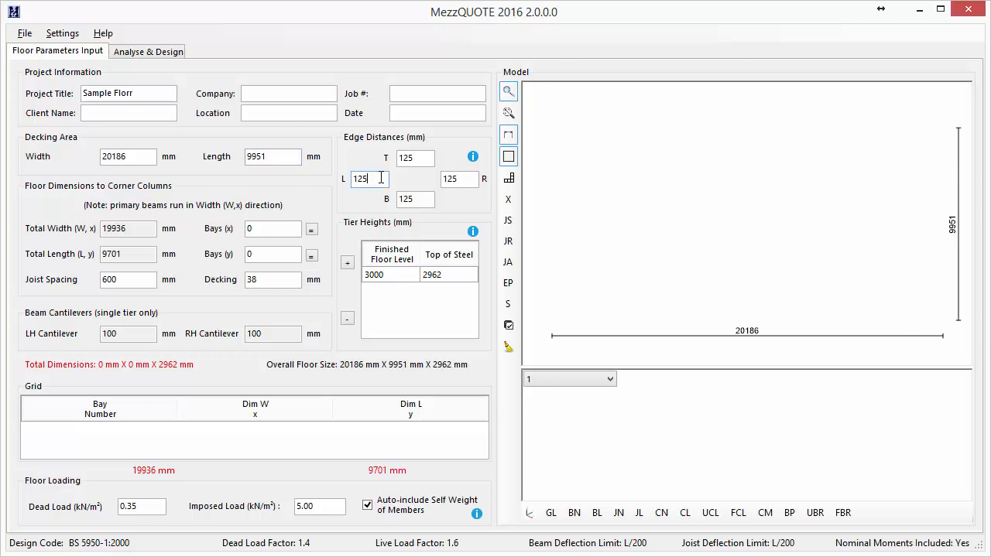
key("alt+Tab")
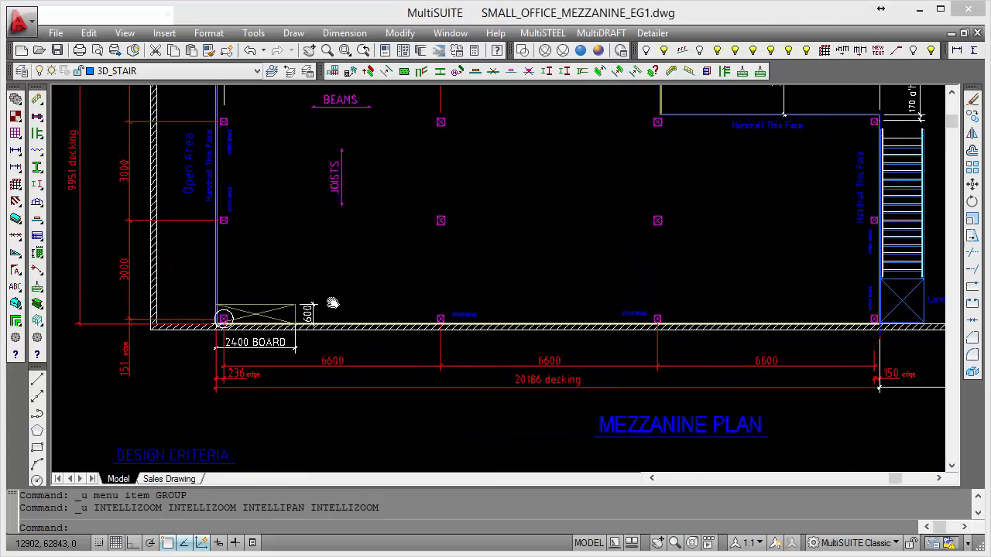
middle_click_drag(333, 303, 282, 303)
scroll(213, 365, "up", 2)
mouse_move(804, 277)
middle_mouse_down()
mouse_move(239, 243)
mouse_move(681, 300)
mouse_move(687, 291)
middle_mouse_up()
scroll(687, 290, "down", 2)
middle_click_drag(518, 252, 496, 294)
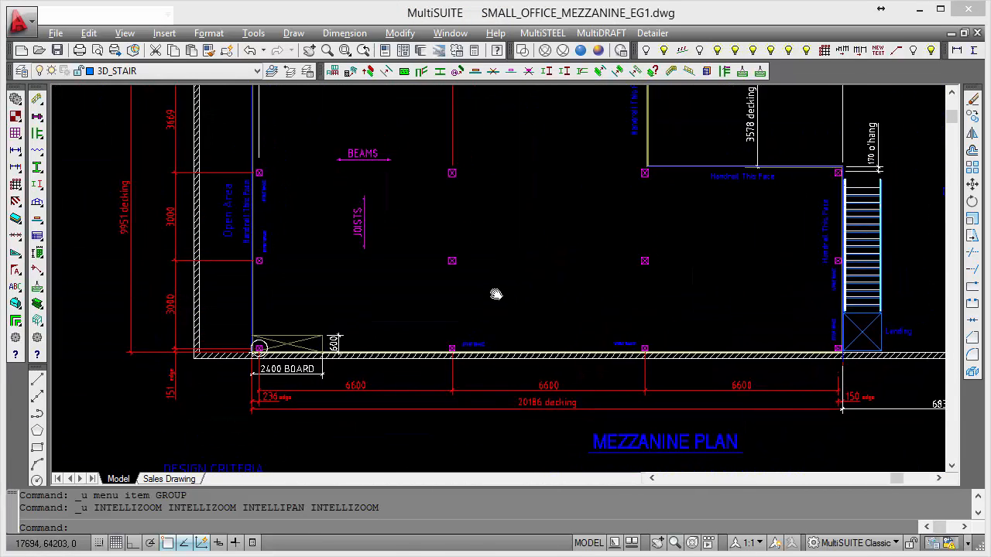
key("alt+Tab")
left_click_drag(380, 178, 331, 178)
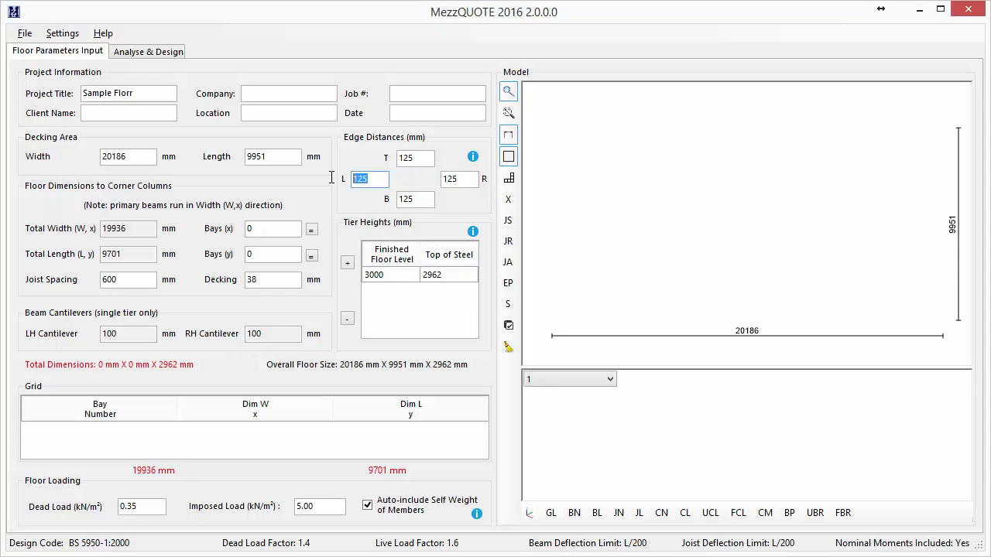
type("235")
left_click_drag(465, 179, 442, 181)
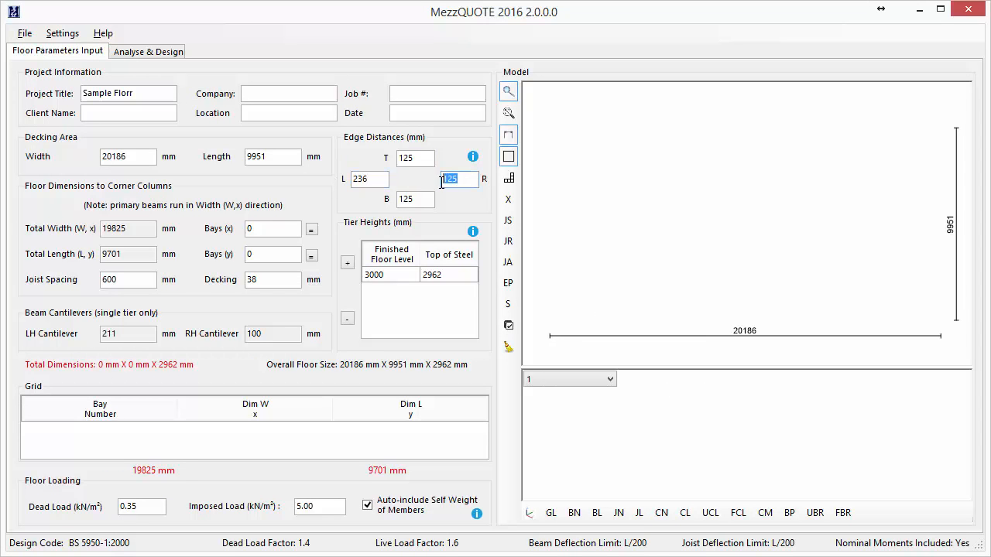
type("15")
Set the top edge distance to 131 mm and the bottom edge distance to 151 mm, matching the plan drawing.
left_click(424, 159)
key("alt+Tab")
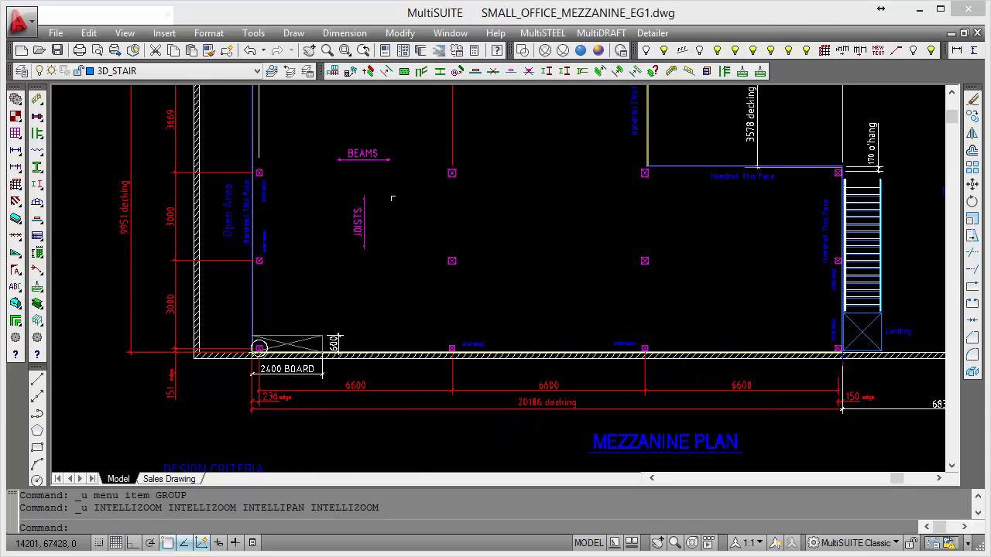
scroll(279, 214, "up", 2)
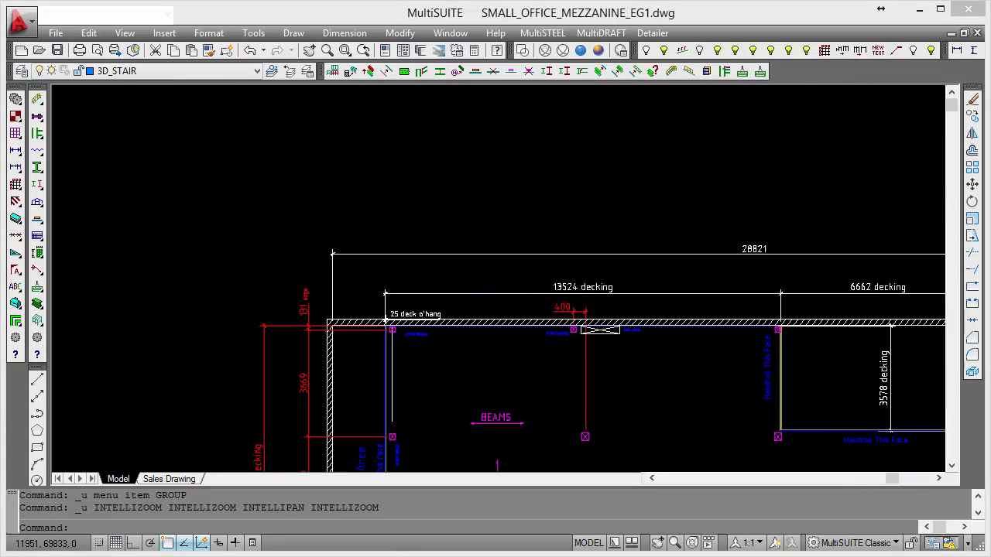
key("alt+Tab")
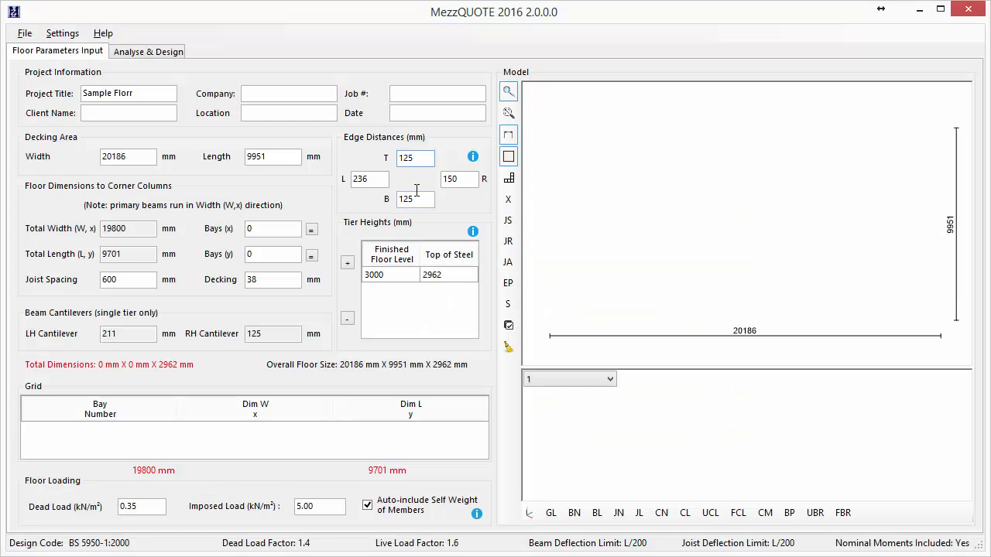
left_click_drag(428, 158, 388, 156)
type("131")
left_click_drag(426, 200, 387, 200)
type("1")
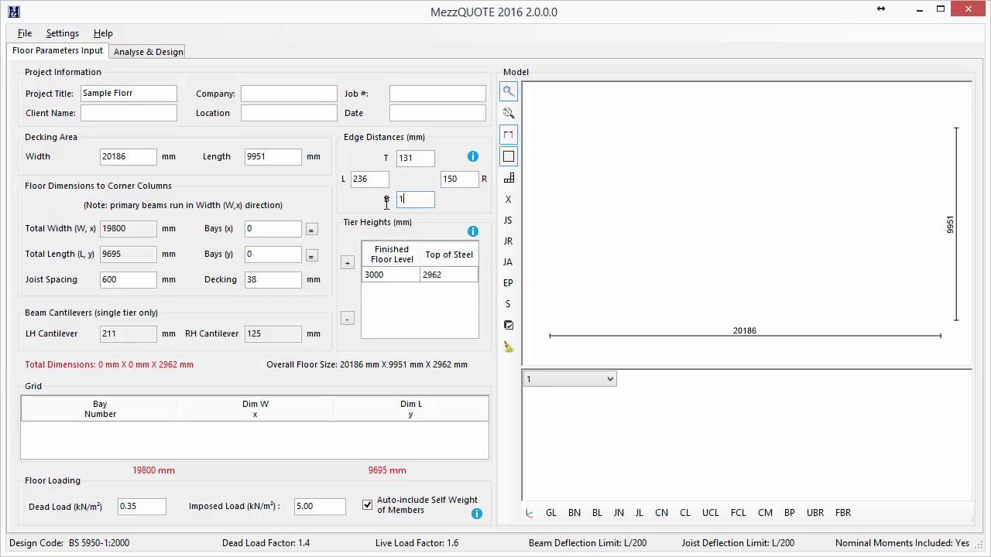
Divide the floor into 3 bays in x and 3 bays in y, following the column layout on the plan.
left_click(286, 229)
key("alt+Tab")
scroll(421, 240, "down", 2)
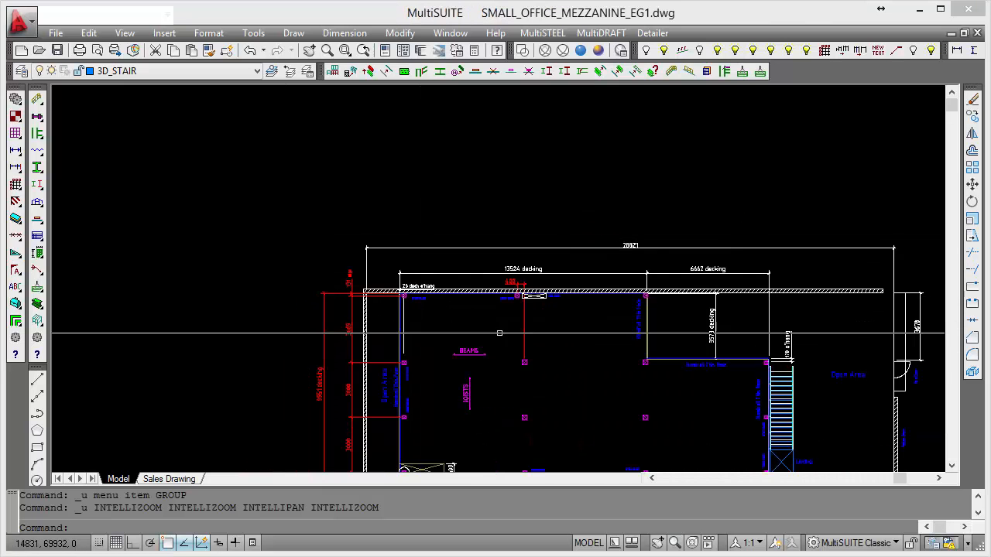
middle_click_drag(569, 376, 470, 243)
key("alt+Tab")
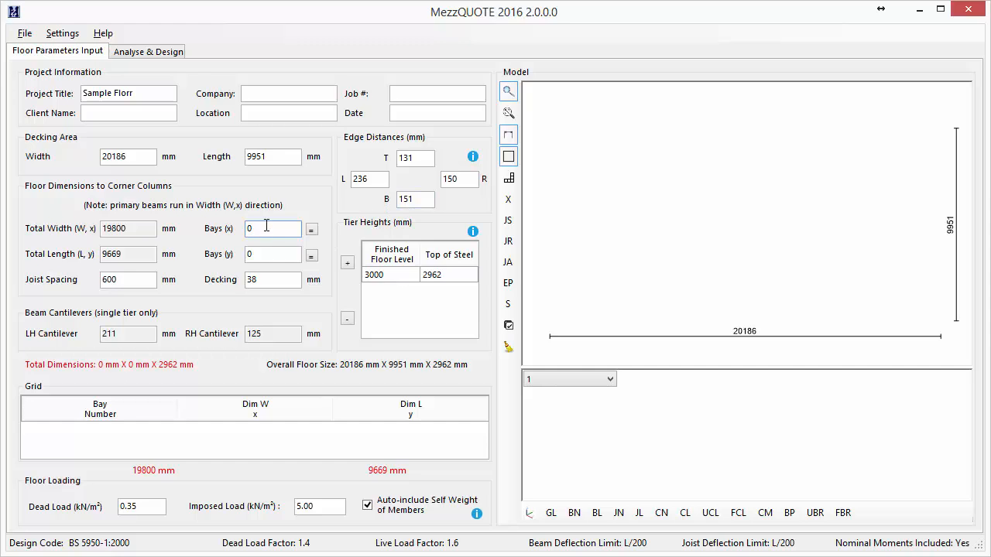
key("BackSpace")
type("3")
key("Tab")
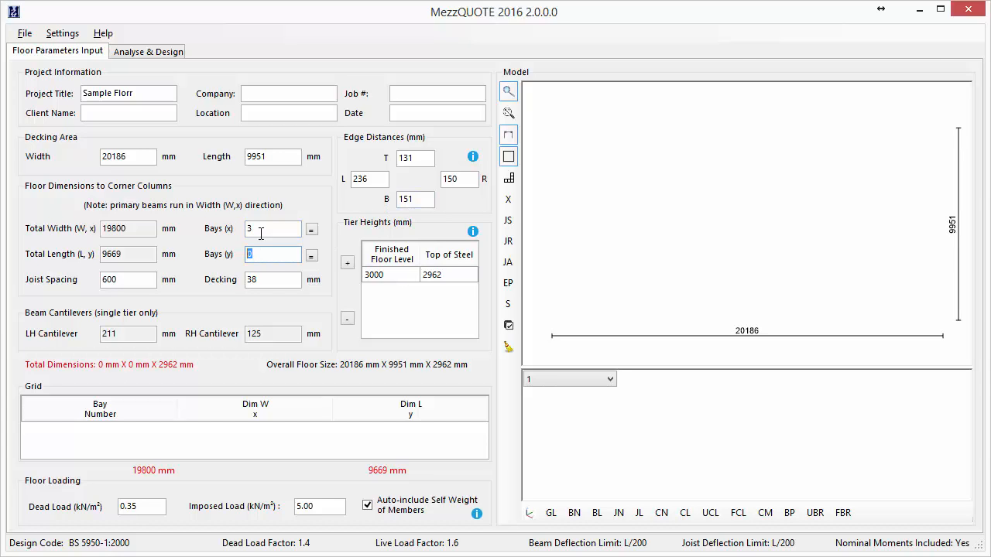
type("3")
left_click(275, 229)
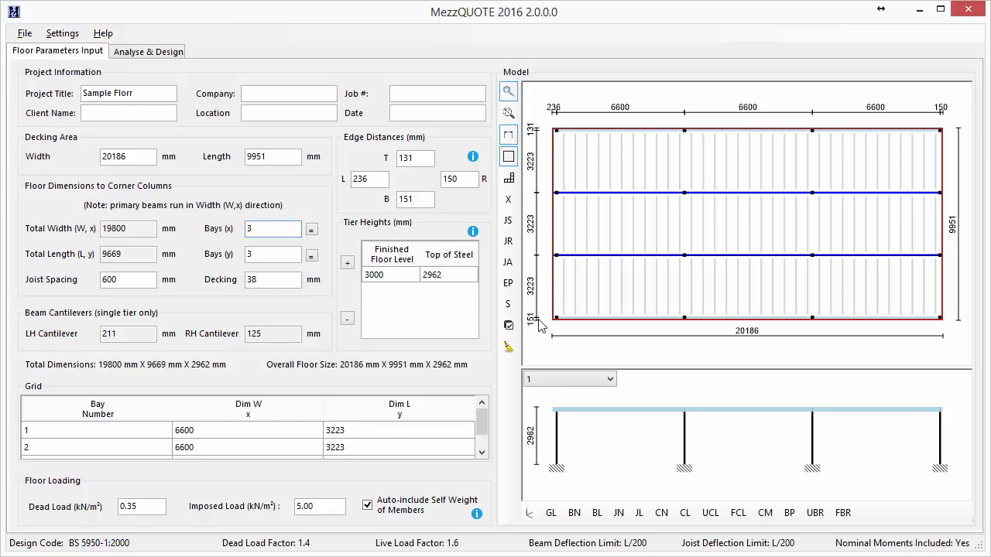
Set the grid's Dim L (y) to 3669 mm for bay 1 and 3000 mm for bays 2 and 3, following the plan.
left_click(390, 434)
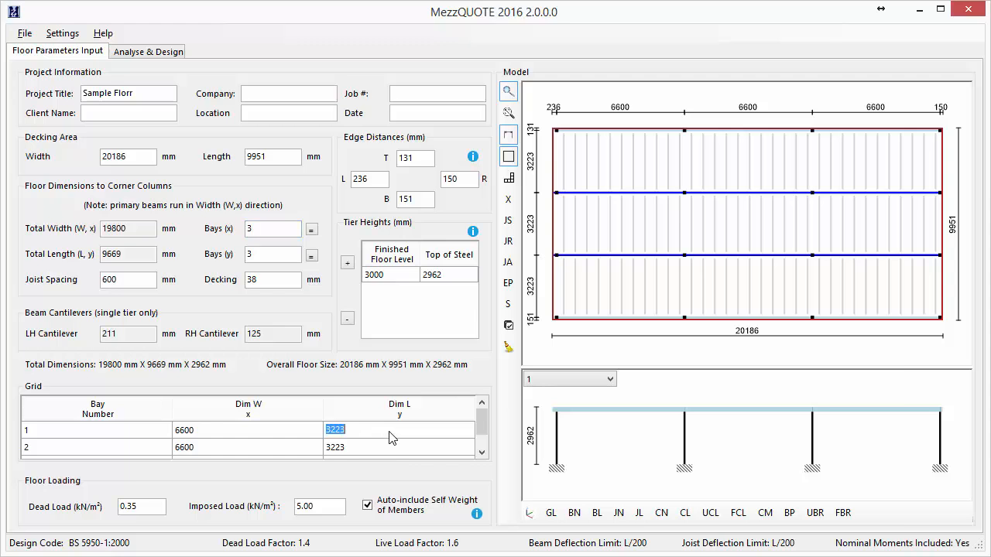
key("alt+Tab")
scroll(275, 209, "up", 2)
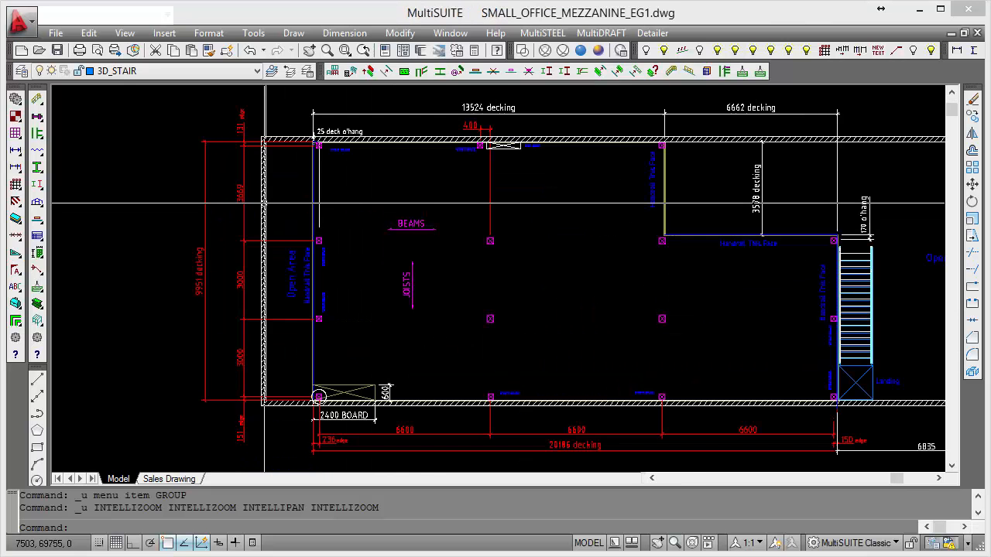
key("alt+Tab")
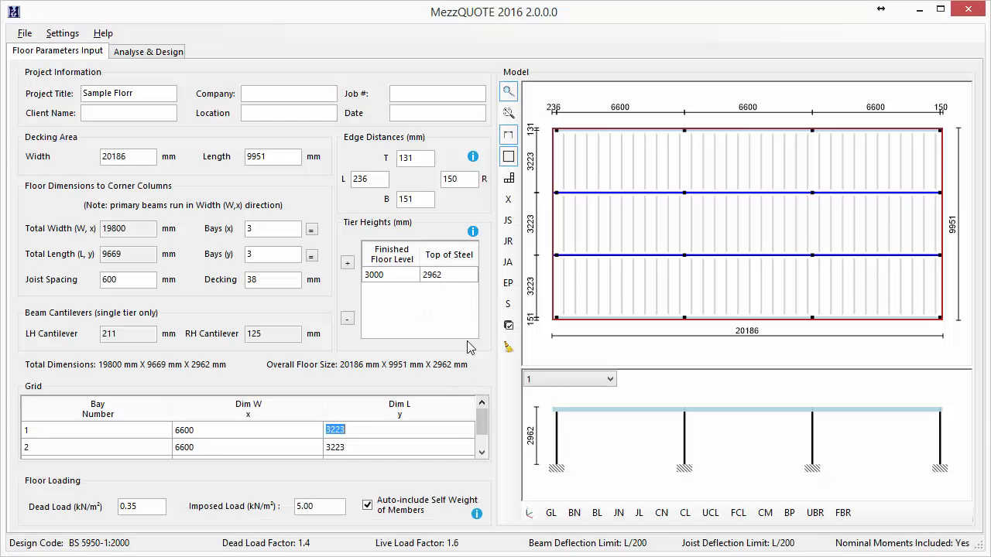
type("3669")
left_click(424, 453)
type("30")
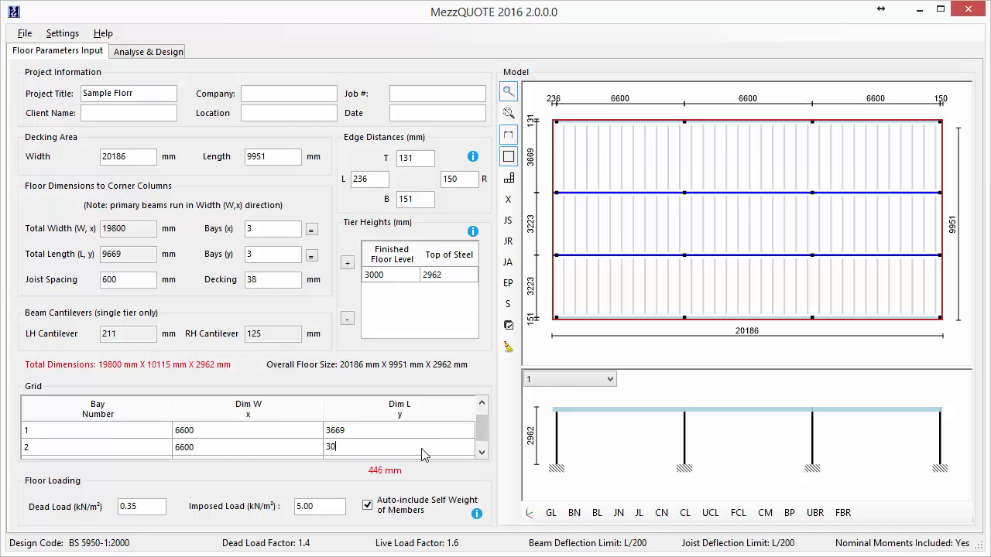
left_click(481, 452)
left_click(432, 447)
left_click(432, 447)
double_click(422, 449)
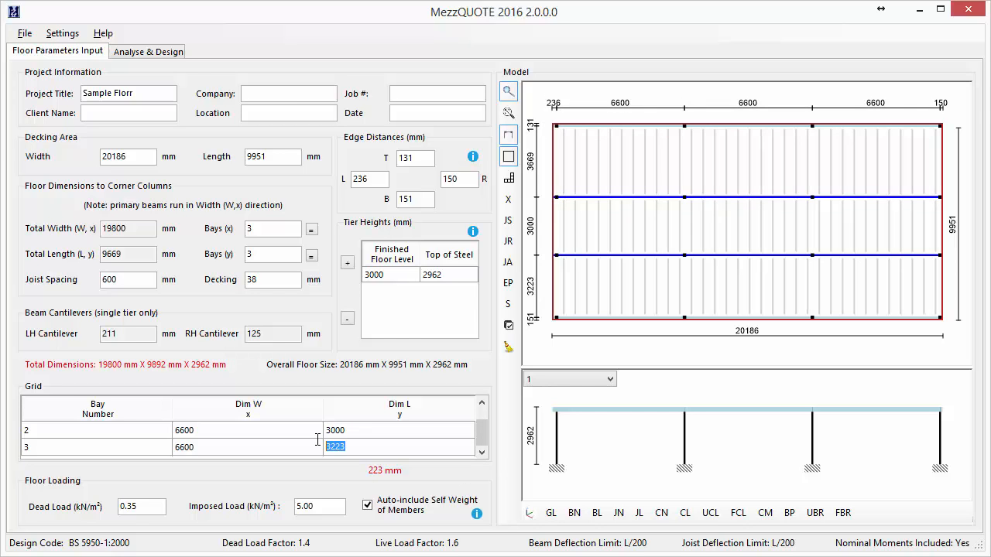
type("3000")
key("Return")
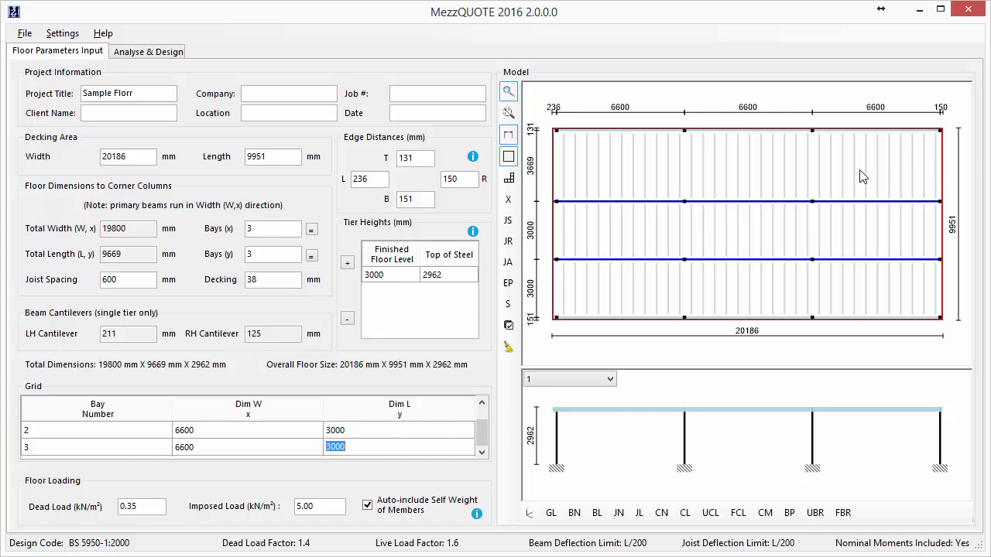
Remove the upper-right corner bay from the floor model to form the L-shaped mezzanine.
left_click(507, 183)
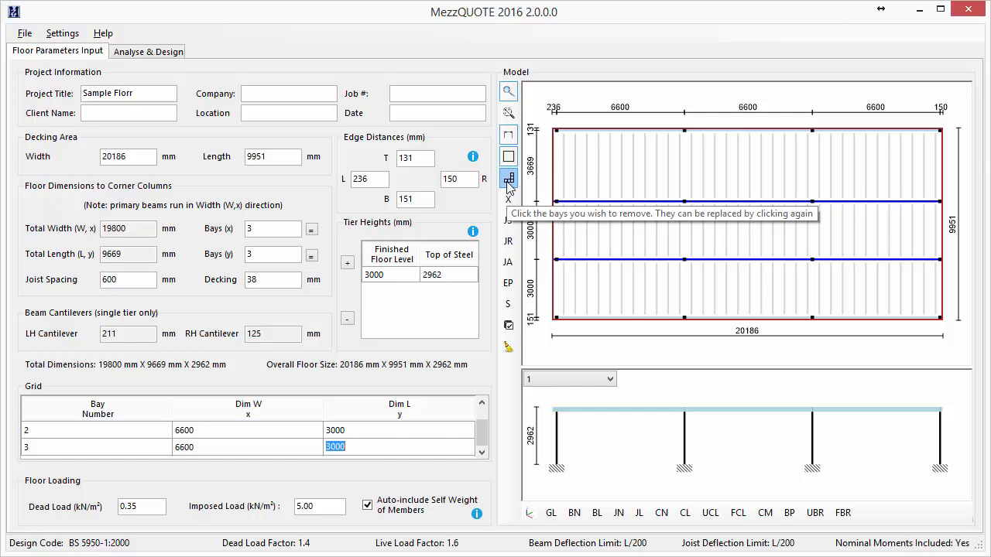
left_click(857, 190)
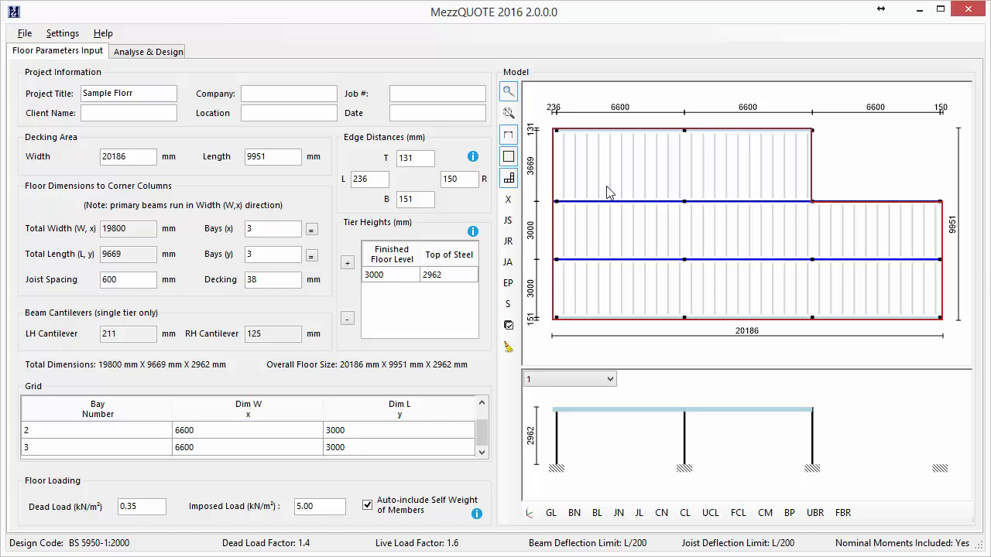
Add edge protection along the full left side of the floor, from the top corner column to the bottom one.
left_click(509, 287)
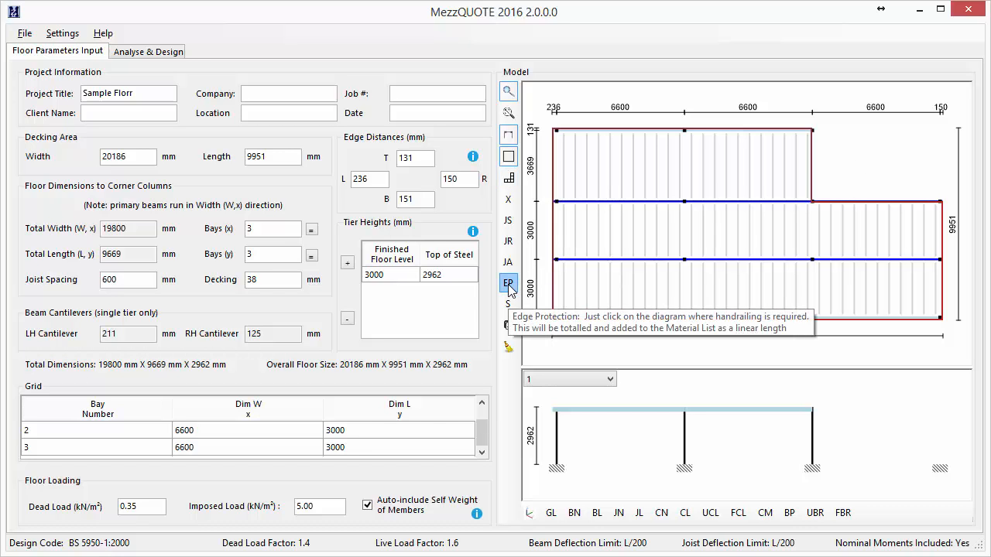
left_click(559, 133)
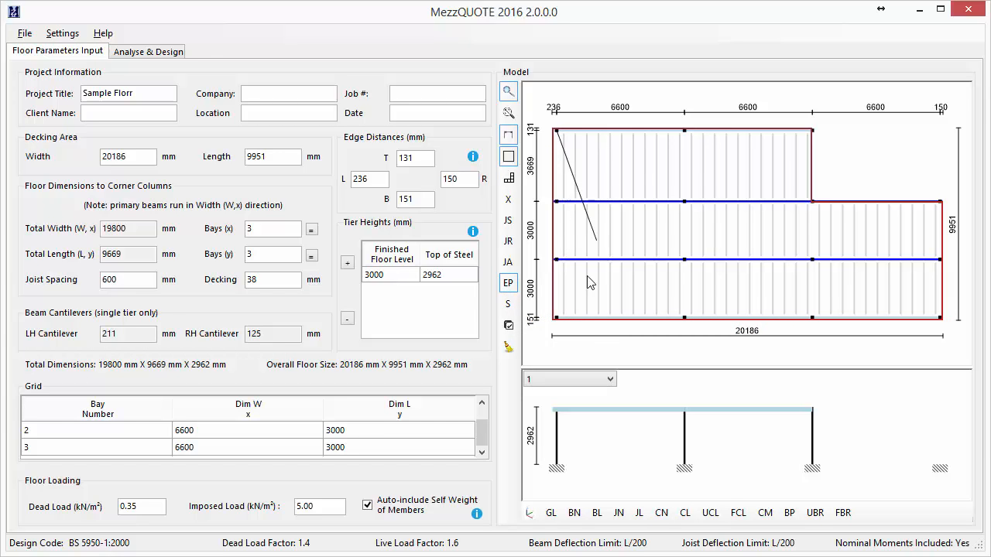
left_click(558, 319)
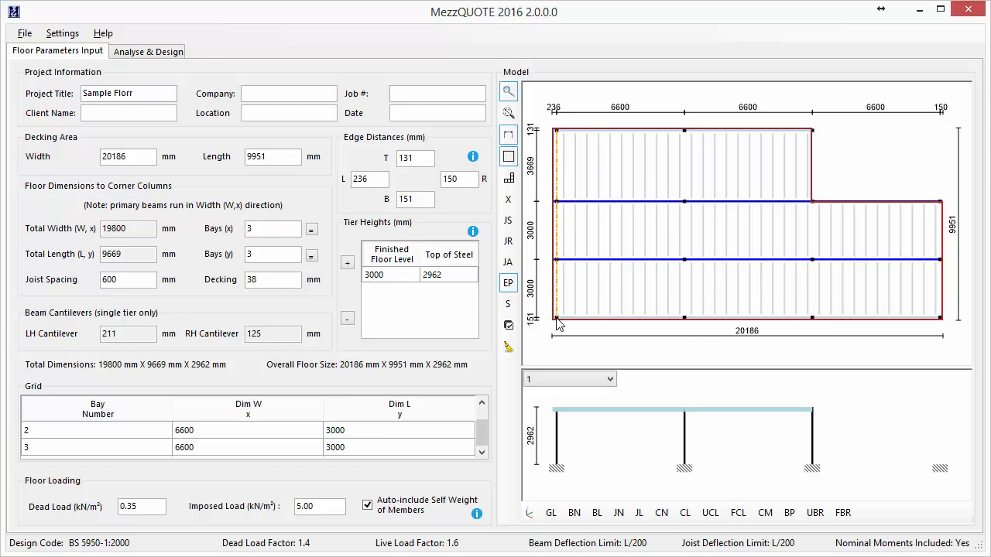
key("Escape")
Add edge protection around the removed bay's two inner edges and down the floor's right side to the bottom corner column.
left_click(507, 286)
left_click(813, 131)
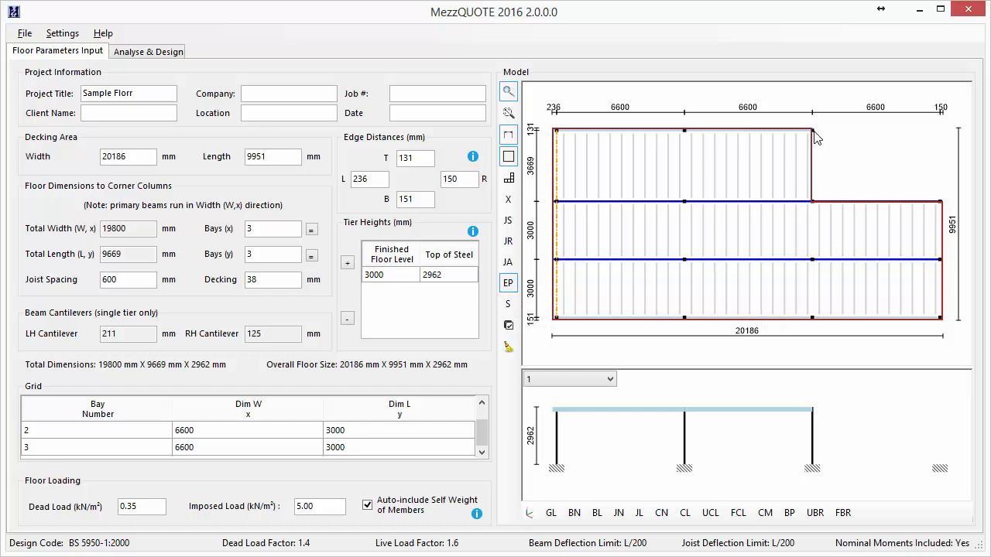
left_click(813, 202)
left_click(940, 202)
left_click(940, 317)
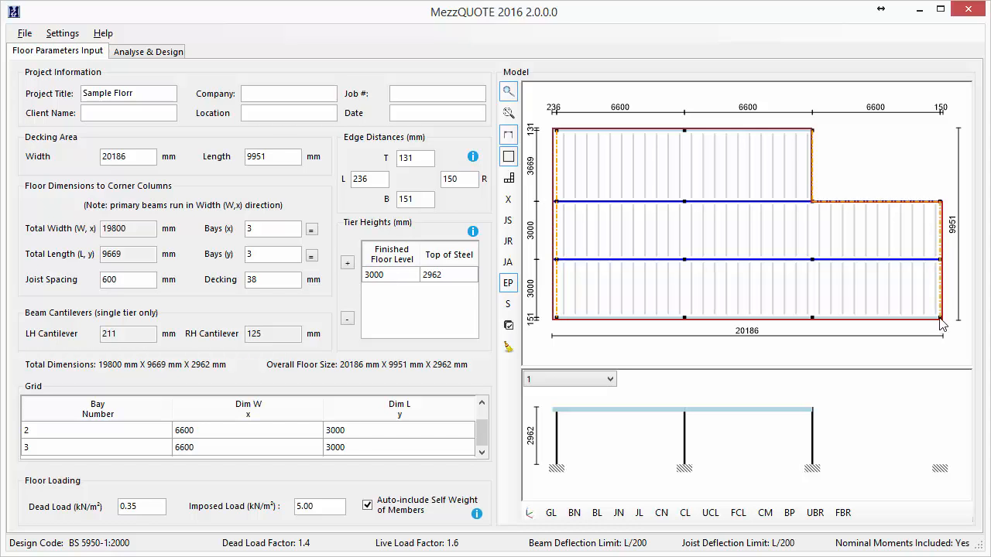
key("Escape")
Add bracing to the top edge's first bay, left side's middle bay, bottom edge's middle bay and right side's bottom bay.
left_click(508, 201)
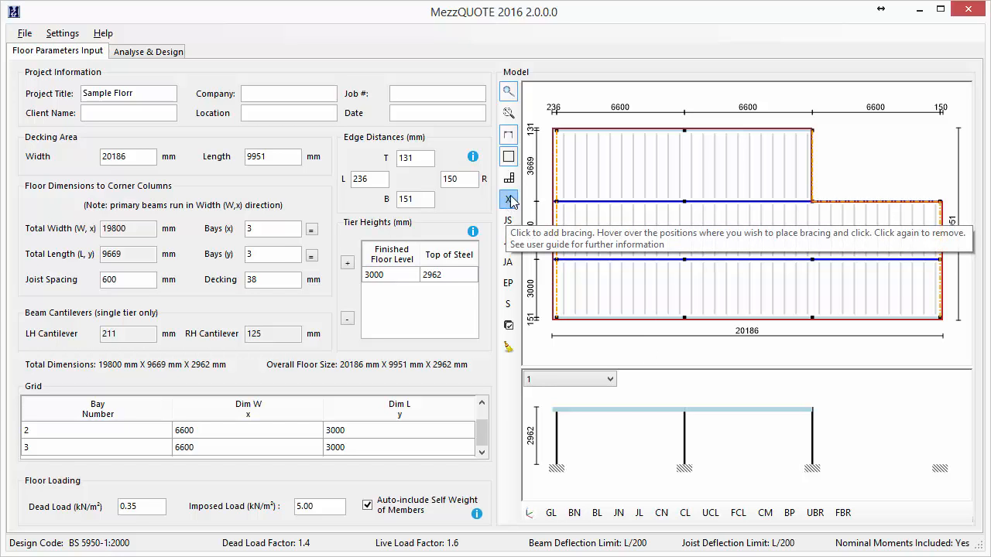
left_click(619, 133)
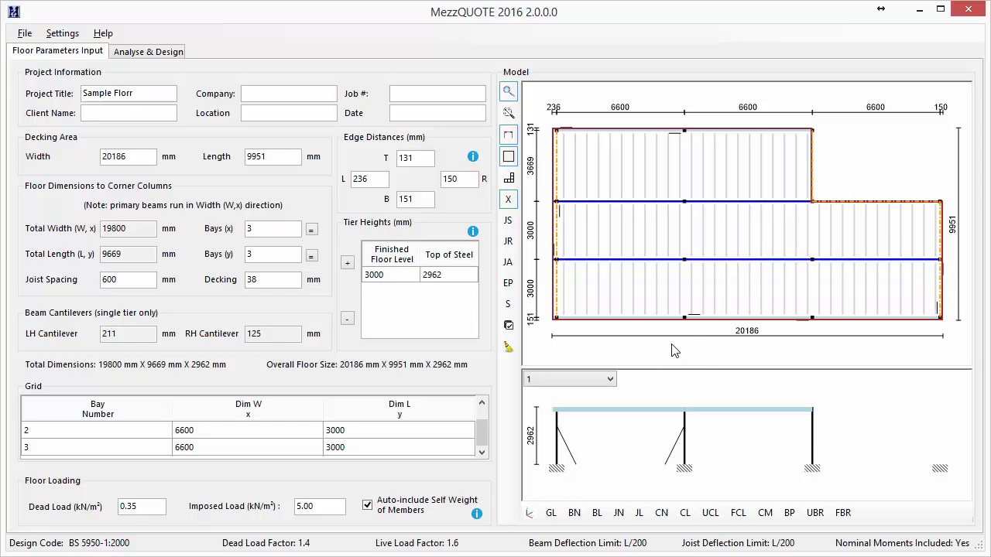
Set the floor loading to a dead load of 0.50 kN/m² and an imposed load of 3.5 kN/m².
double_click(151, 506)
type("0.5")
left_click_drag(333, 509, 286, 505)
type("3")
In the member parameters, set the deflection criteria to span/360 for both beams and joists.
left_click(59, 38)
left_click(124, 68)
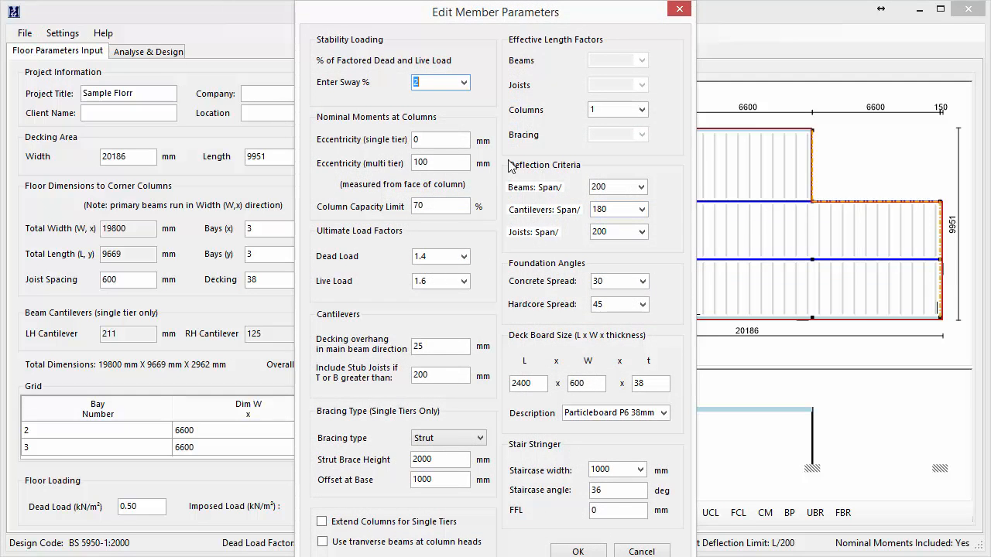
left_click(642, 188)
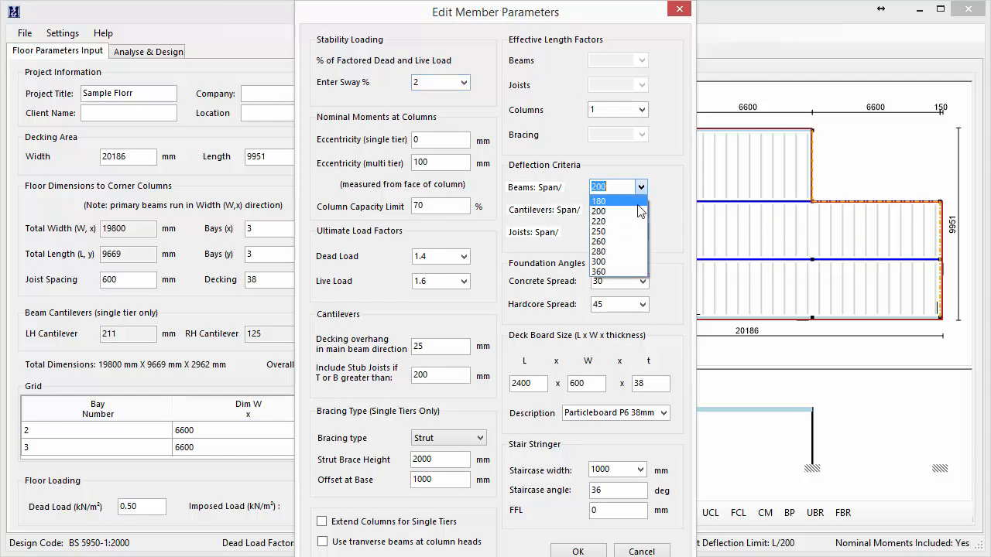
left_click(629, 272)
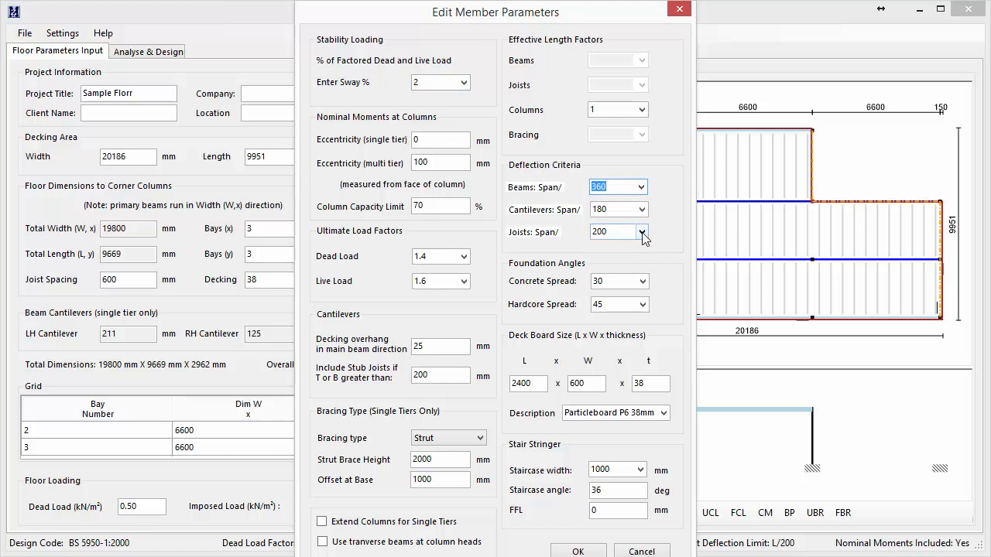
left_click(642, 232)
left_click(631, 315)
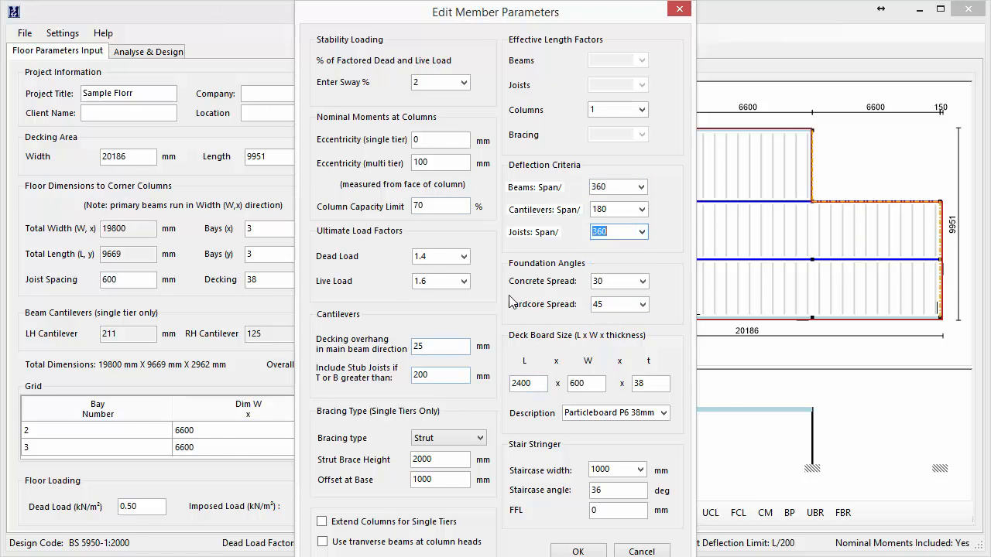
Choose Strut as the single-tier bracing type and Particle Board P6 38mm as the deck board description.
left_click(481, 439)
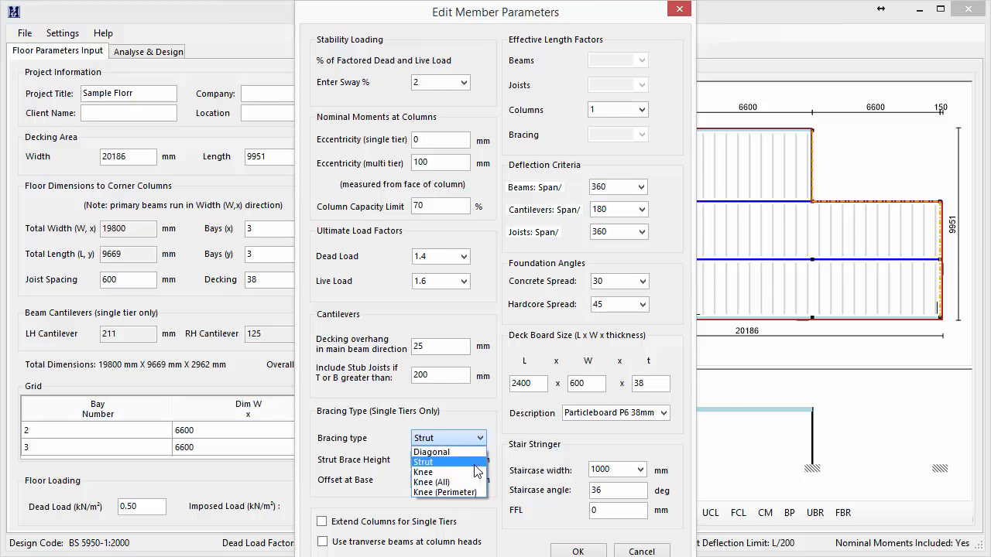
left_click(474, 464)
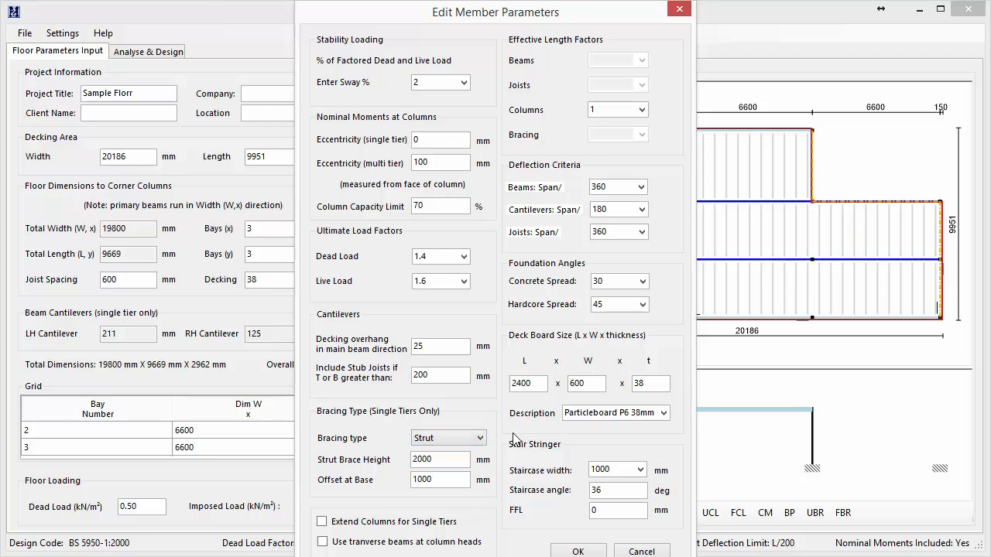
left_click(668, 387)
left_click(664, 412)
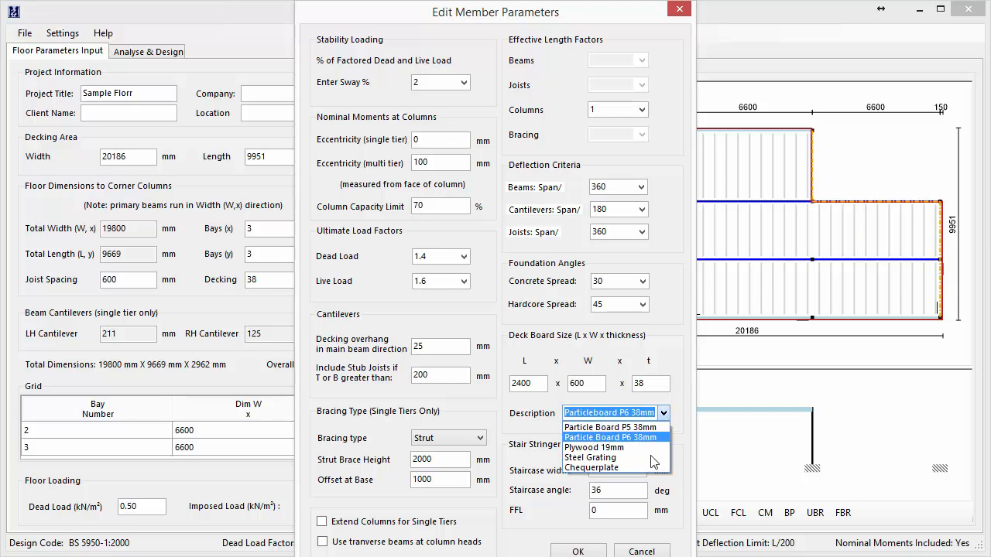
left_click(648, 438)
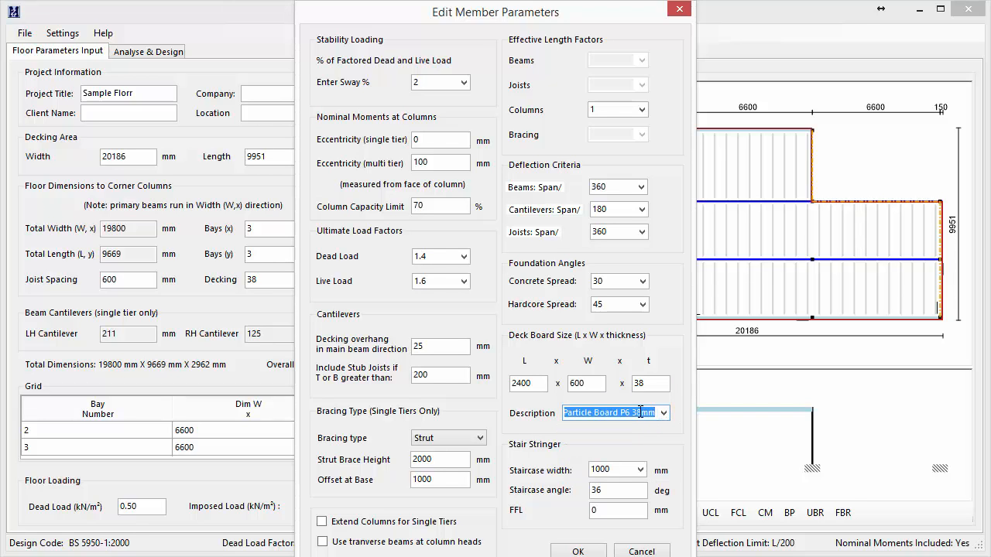
Set the stair stringer's FFL to 3200 mm and apply the member parameters.
left_click(607, 513)
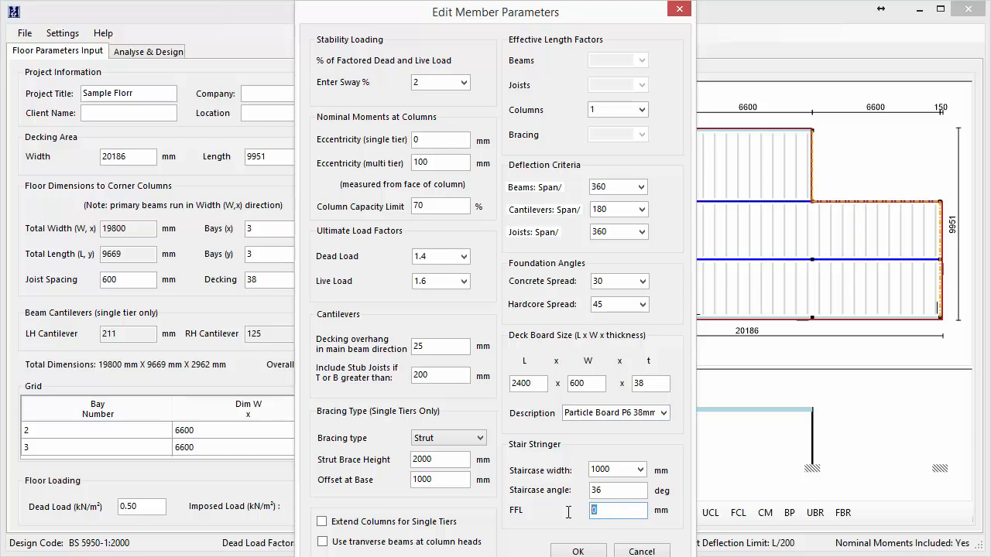
type("3200")
left_click(579, 551)
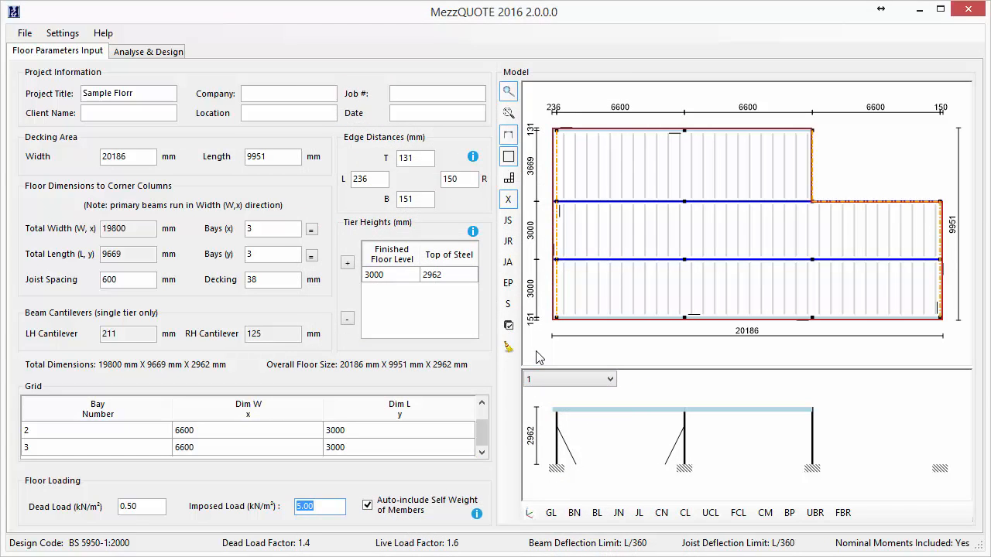
Review the beam, column and joist labels on the floor plan in turn, then hide the labels.
left_click(597, 514)
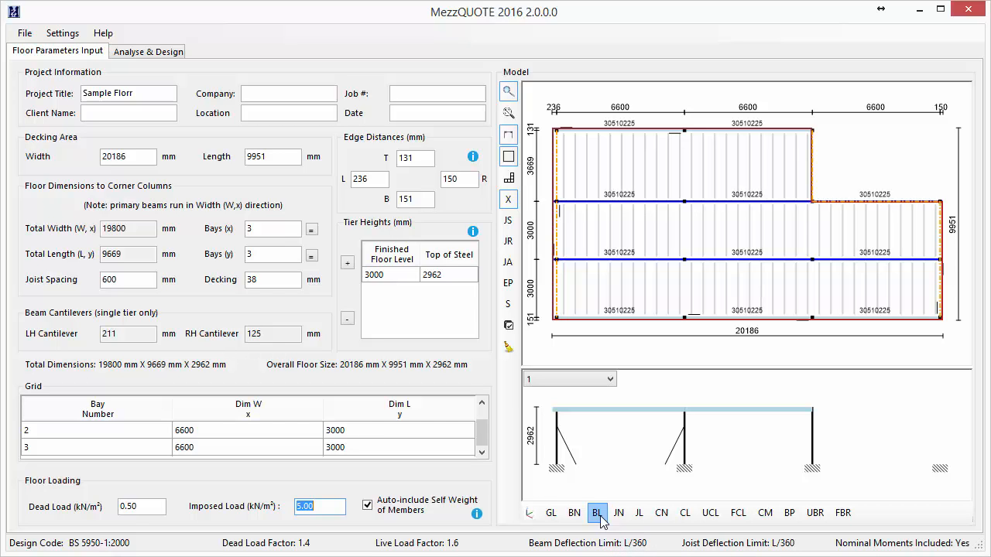
left_click(685, 514)
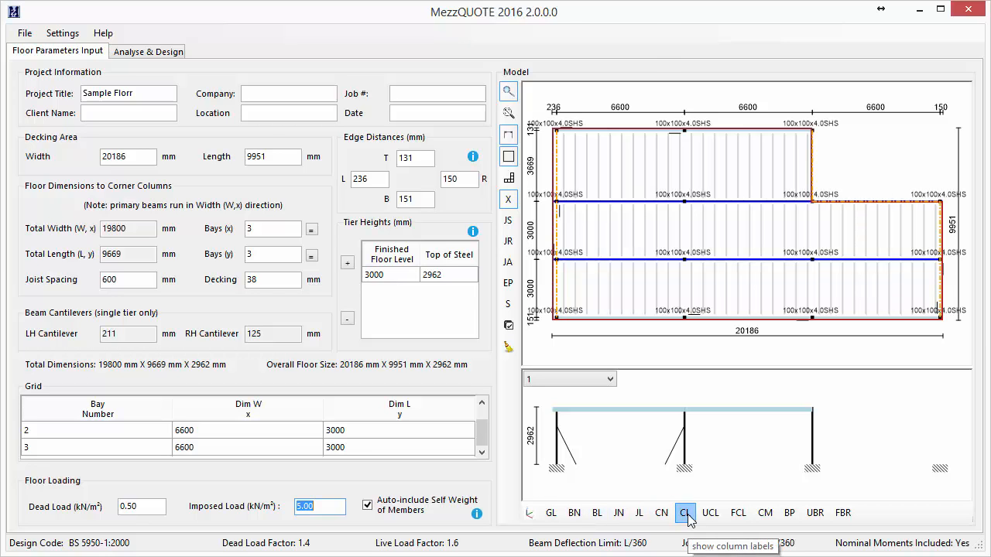
left_click(639, 514)
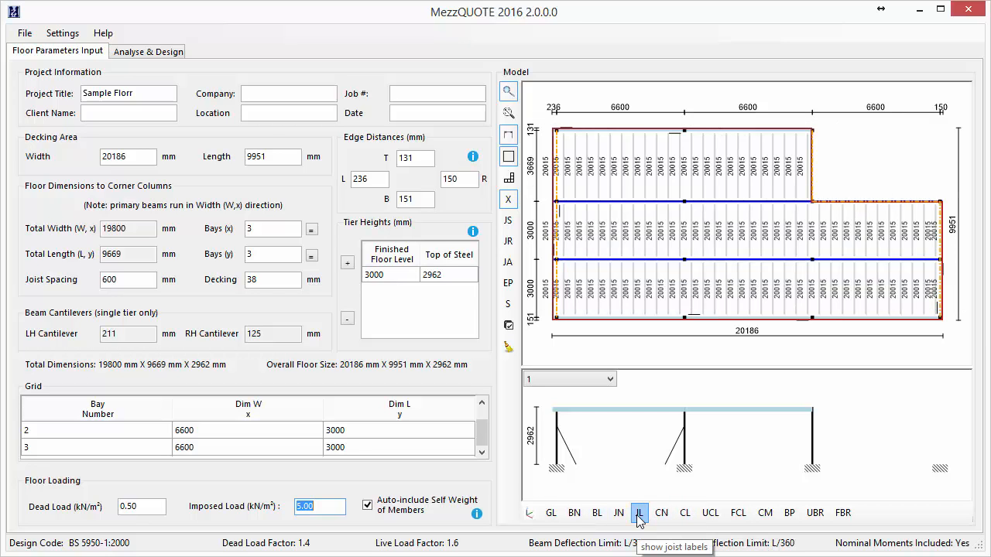
left_click(639, 514)
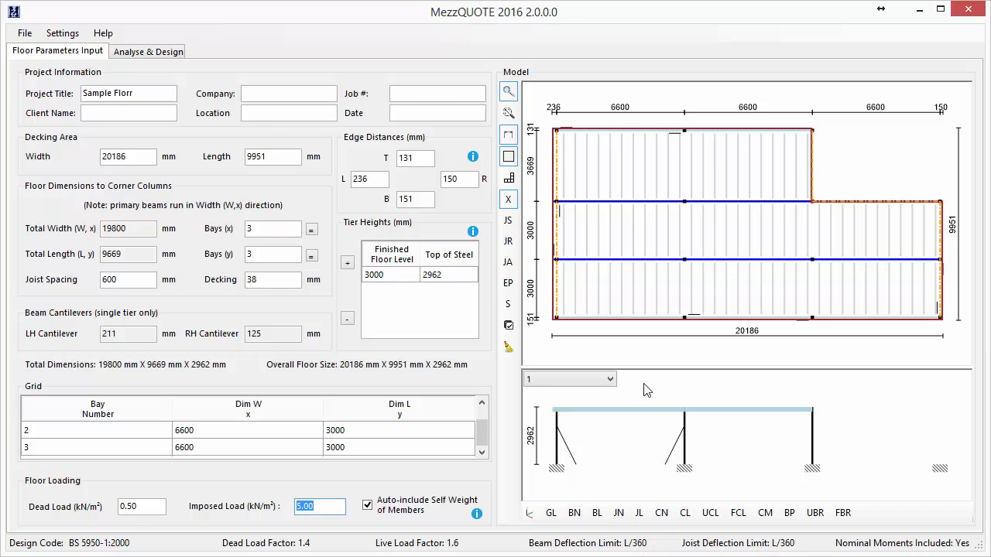